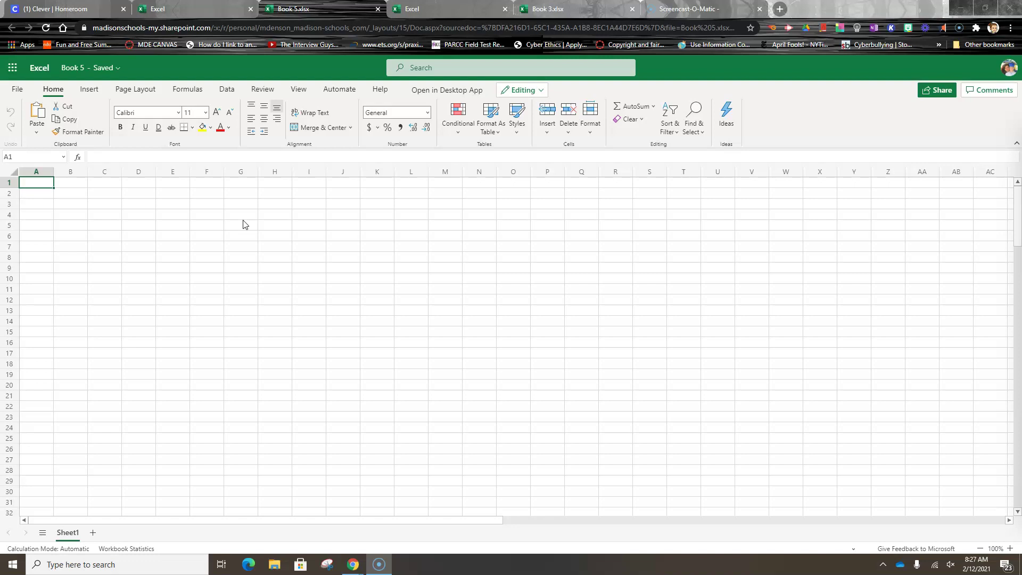
# - Change the workbook's file name from Book 5 to Budget1
pyautogui.click(98, 70)
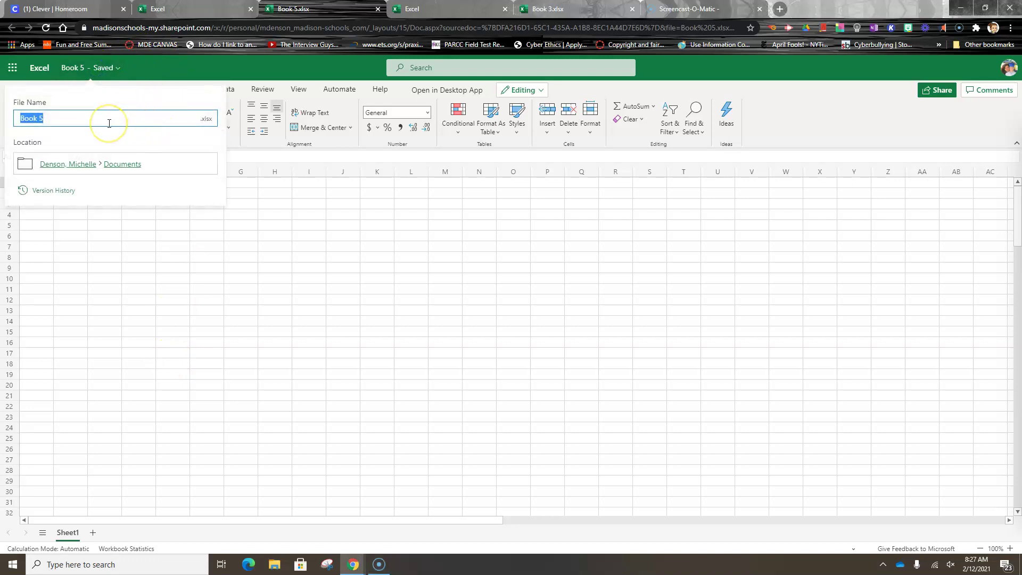
pyautogui.write('Budget')
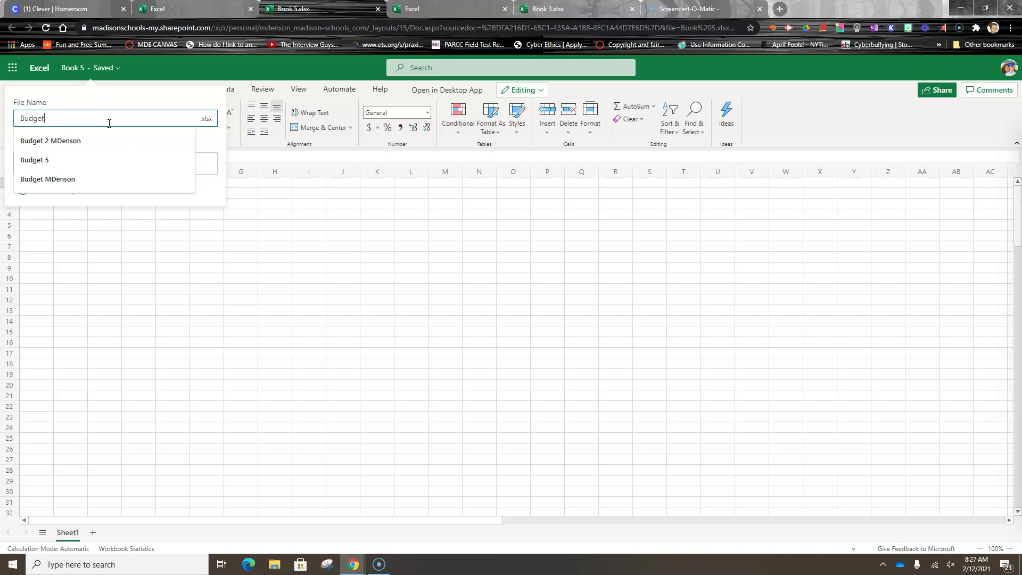
pyautogui.write('1')
pyautogui.press('Return')
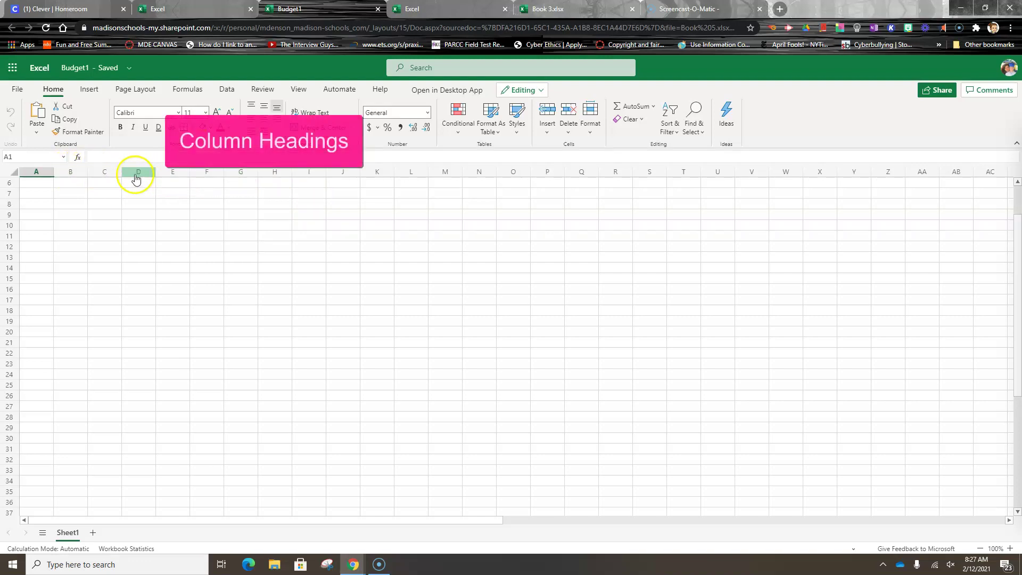
pyautogui.click(104, 172)
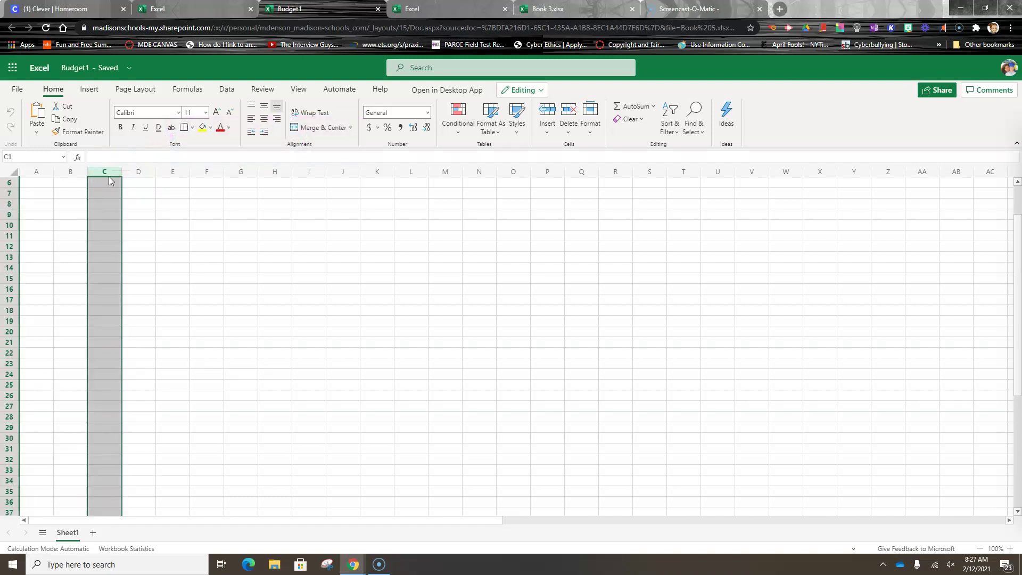
pyautogui.click(116, 182)
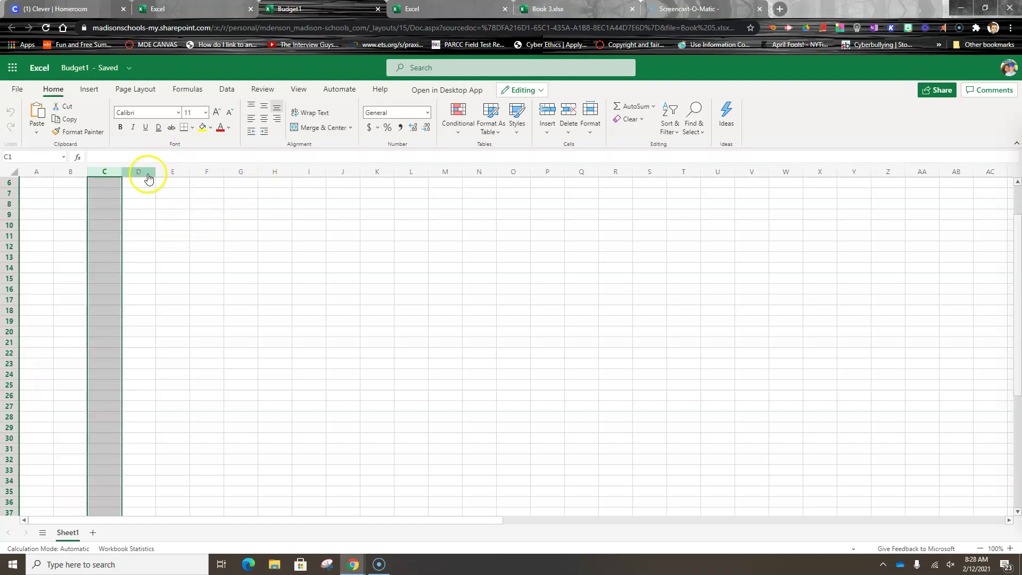
pyautogui.click(36, 172)
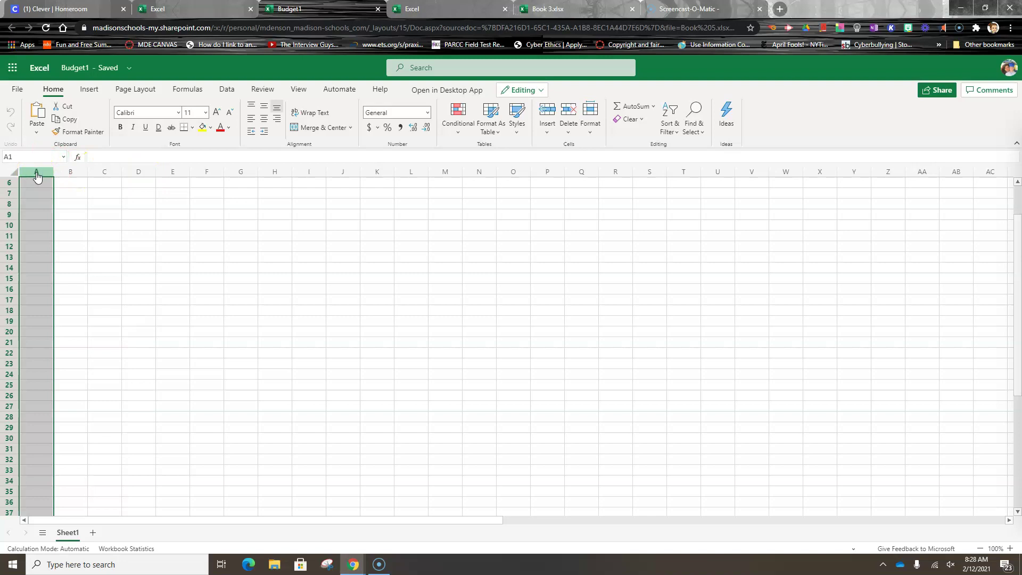
pyautogui.keyDown('shift'); pyautogui.click(173, 172); pyautogui.keyUp('shift')
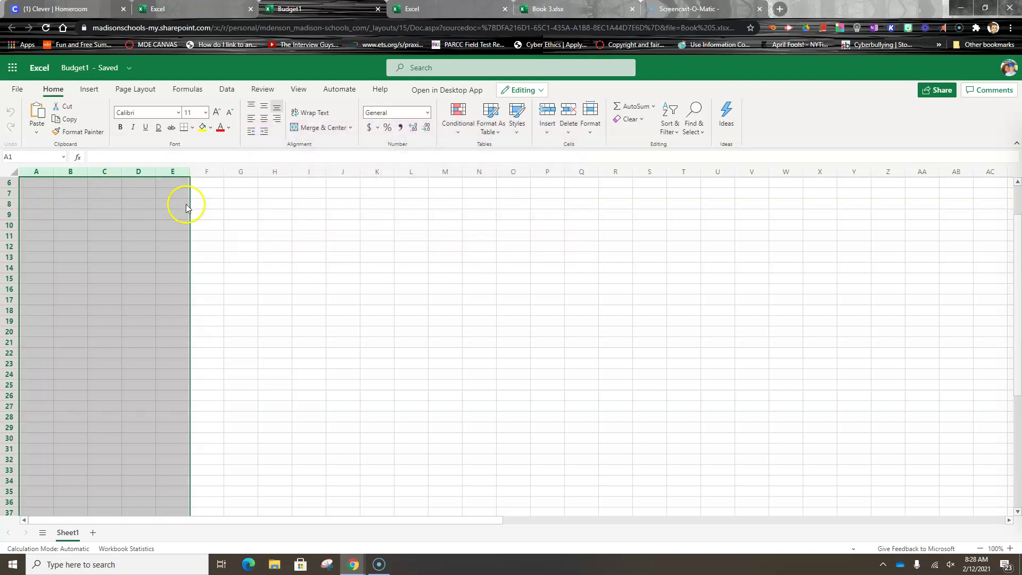
pyautogui.click(229, 215)
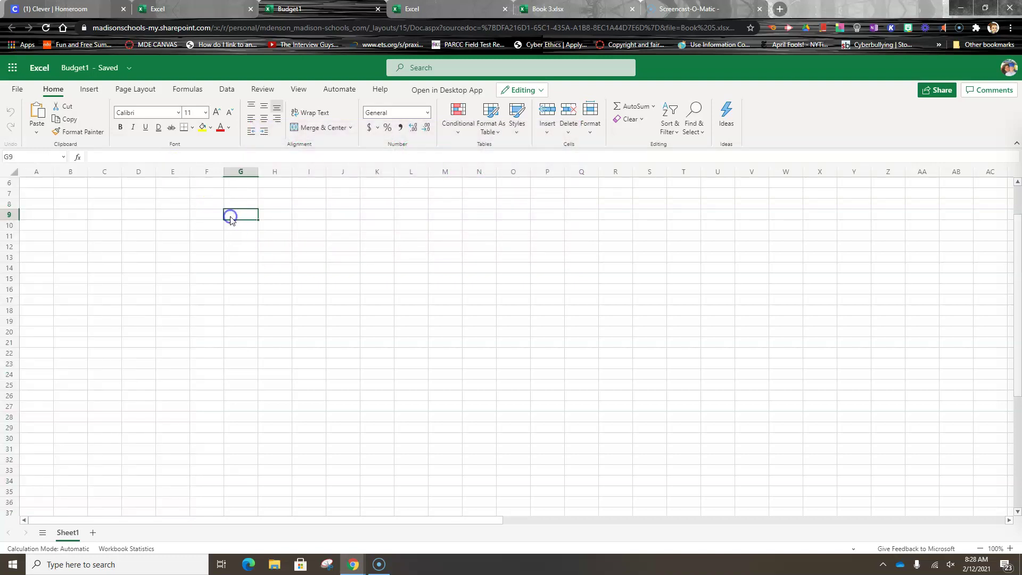
pyautogui.click(37, 172)
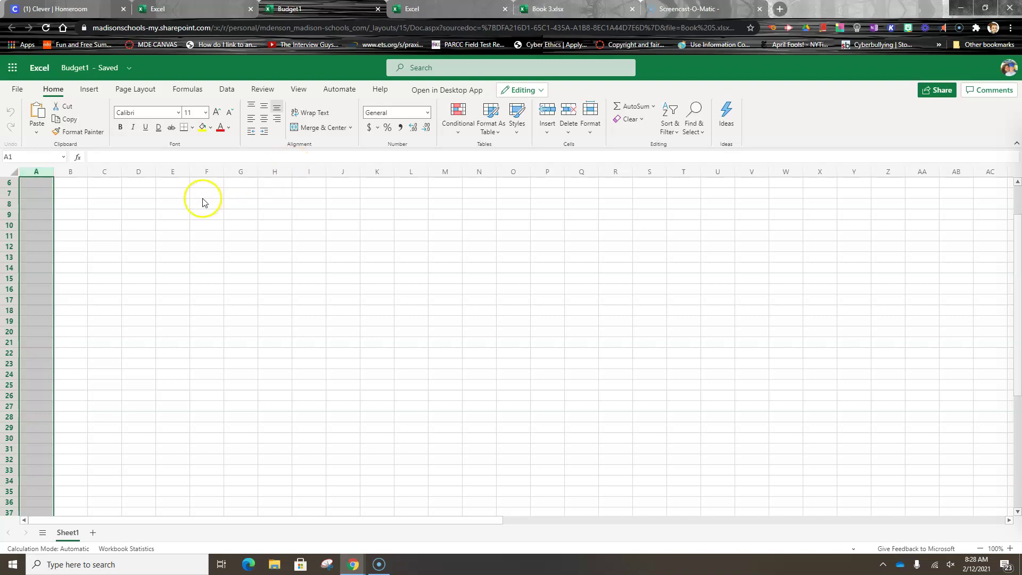
pyautogui.keyDown('ctrl'); pyautogui.click(176, 176); pyautogui.keyUp('ctrl')
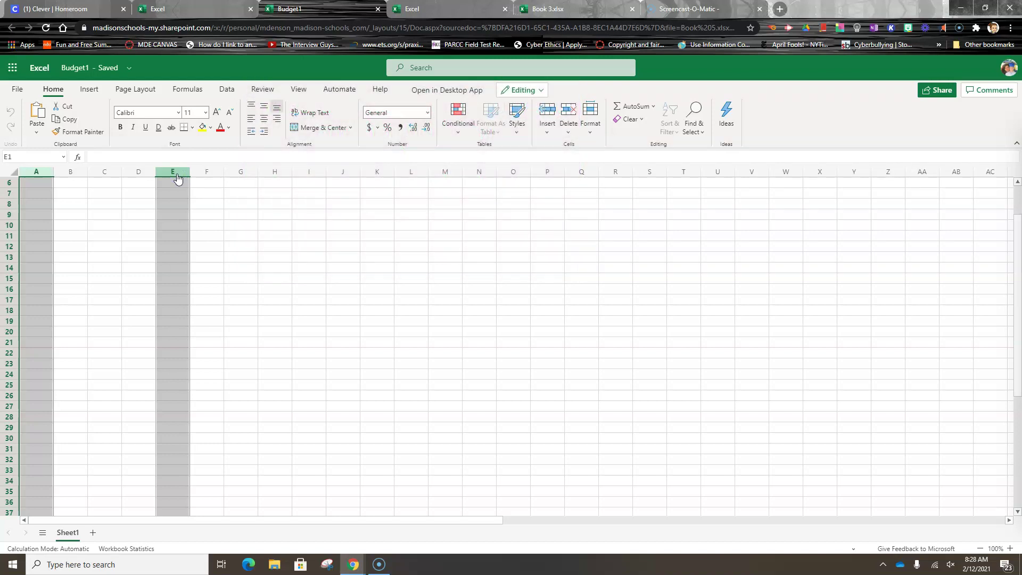
pyautogui.keyDown('ctrl'); pyautogui.click(248, 171); pyautogui.keyUp('ctrl')
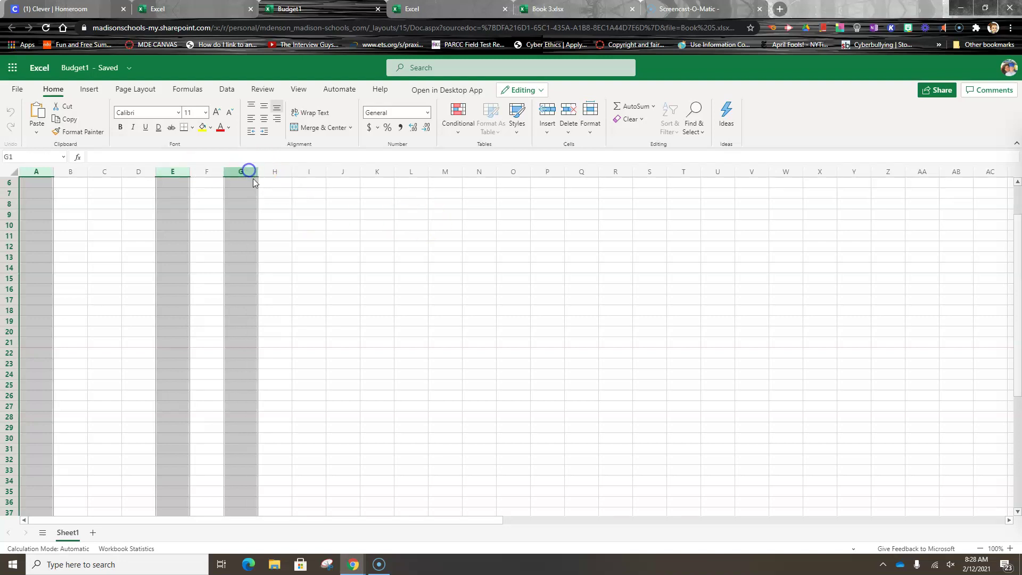
pyautogui.click(302, 225)
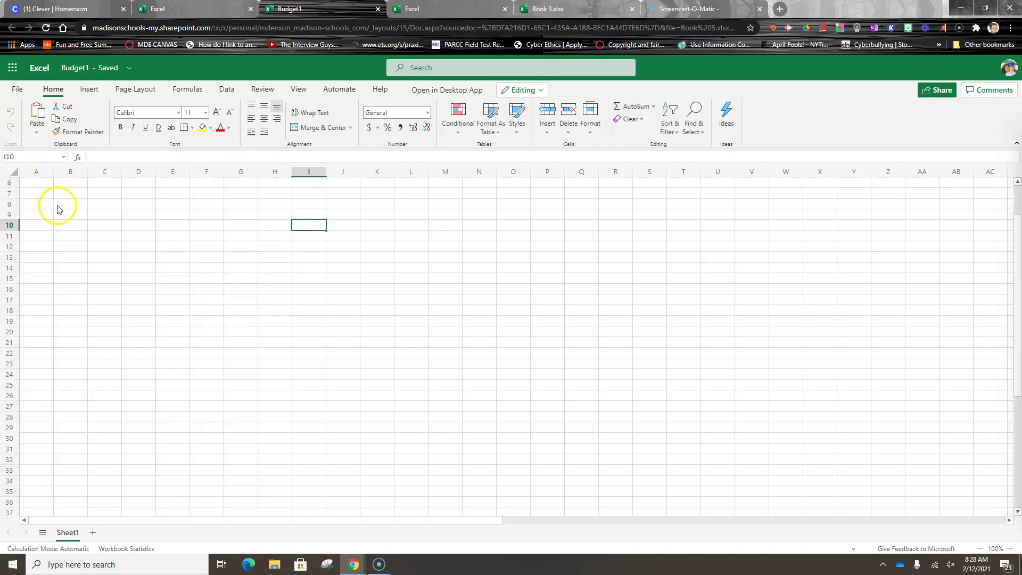
pyautogui.click(12, 182)
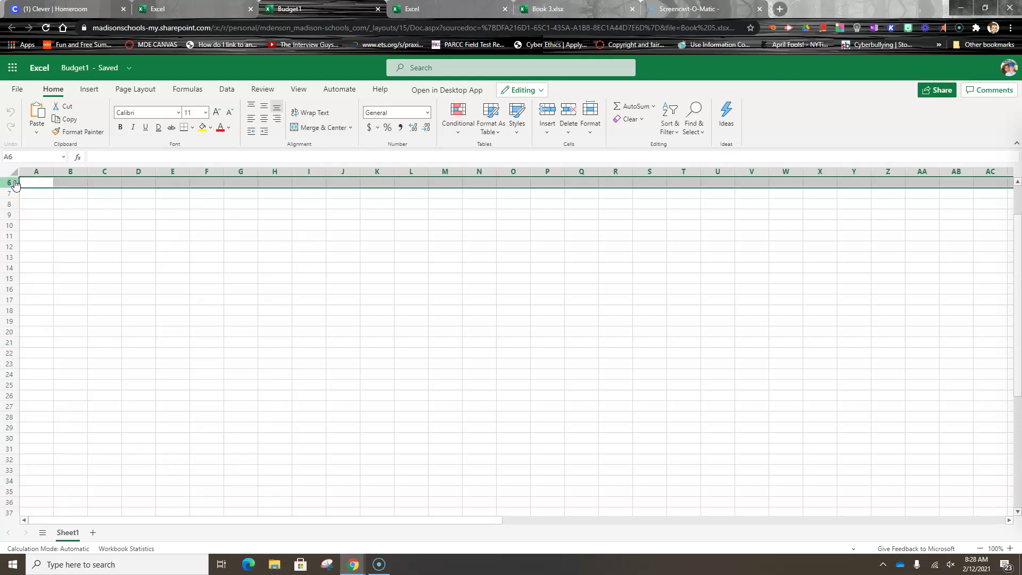
pyautogui.keyDown('ctrl'); pyautogui.click(11, 322); pyautogui.keyUp('ctrl')
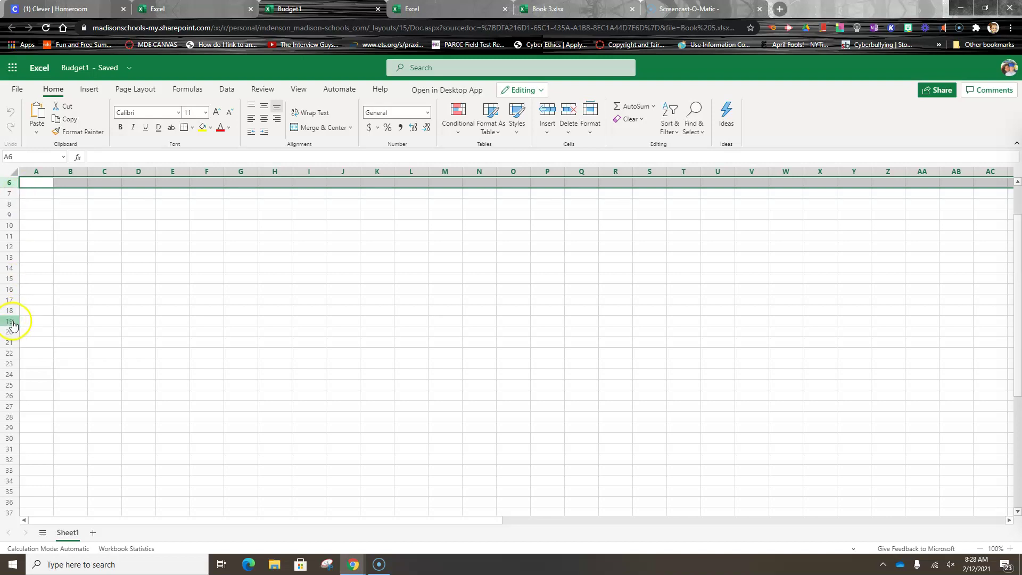
pyautogui.keyDown('shift'); pyautogui.click(12, 323); pyautogui.keyUp('shift')
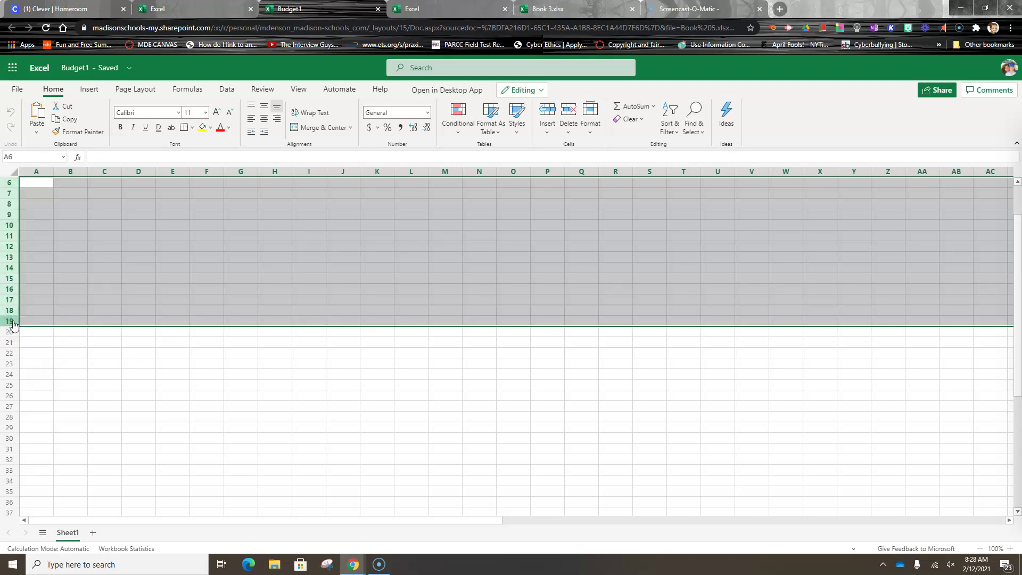
pyautogui.click(40, 347)
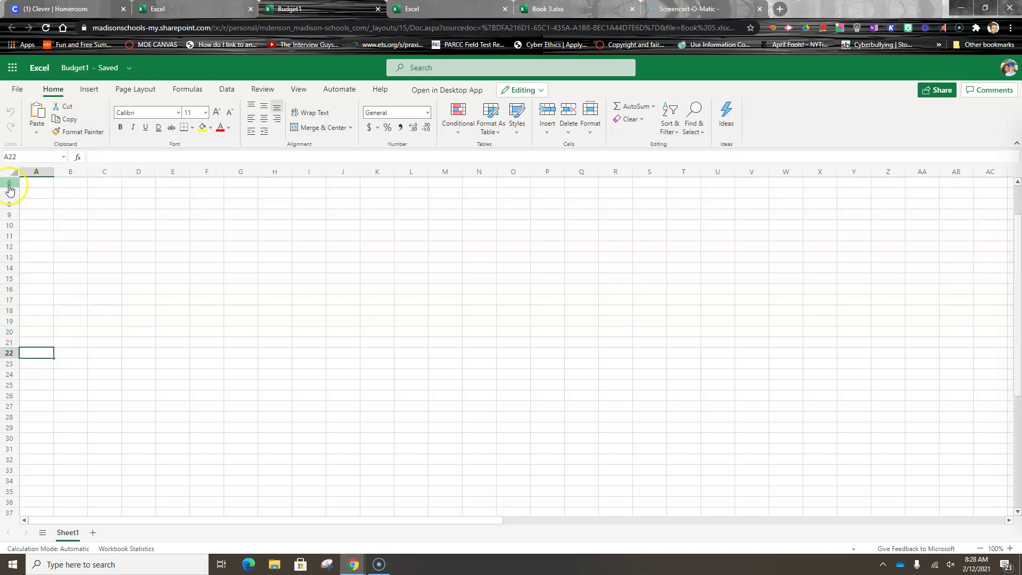
pyautogui.click(9, 183)
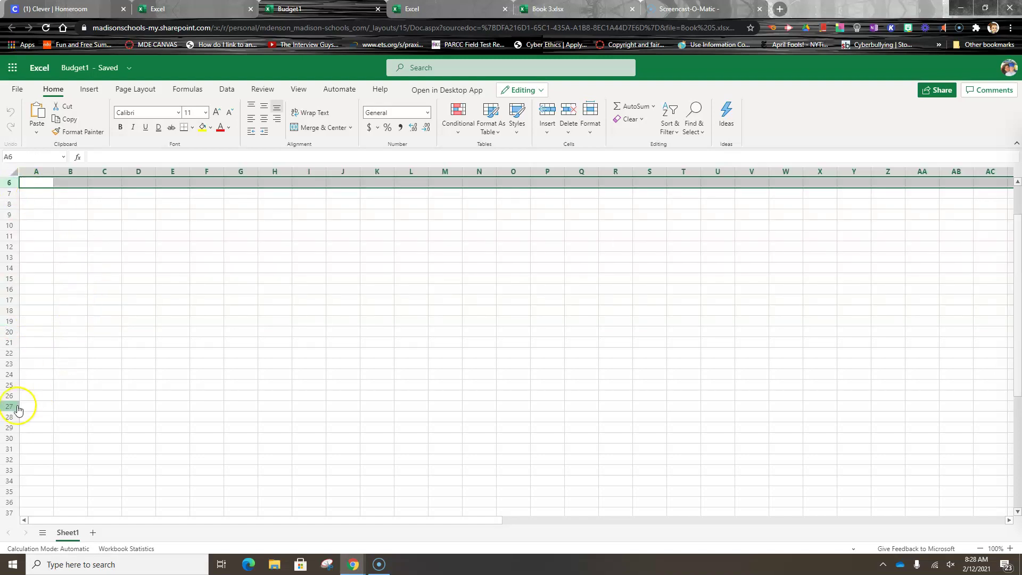
pyautogui.click(12, 248)
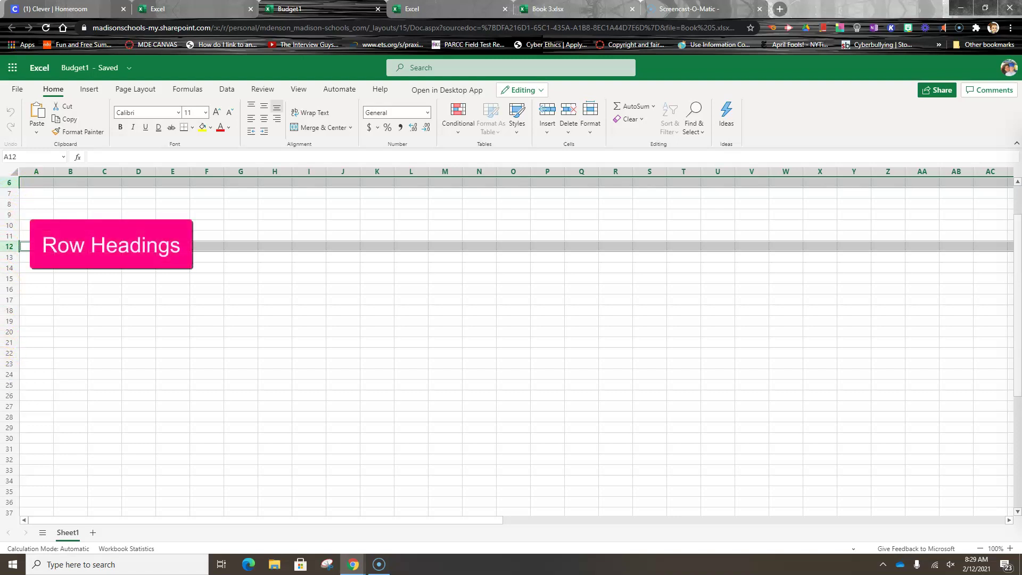
pyautogui.click(37, 194)
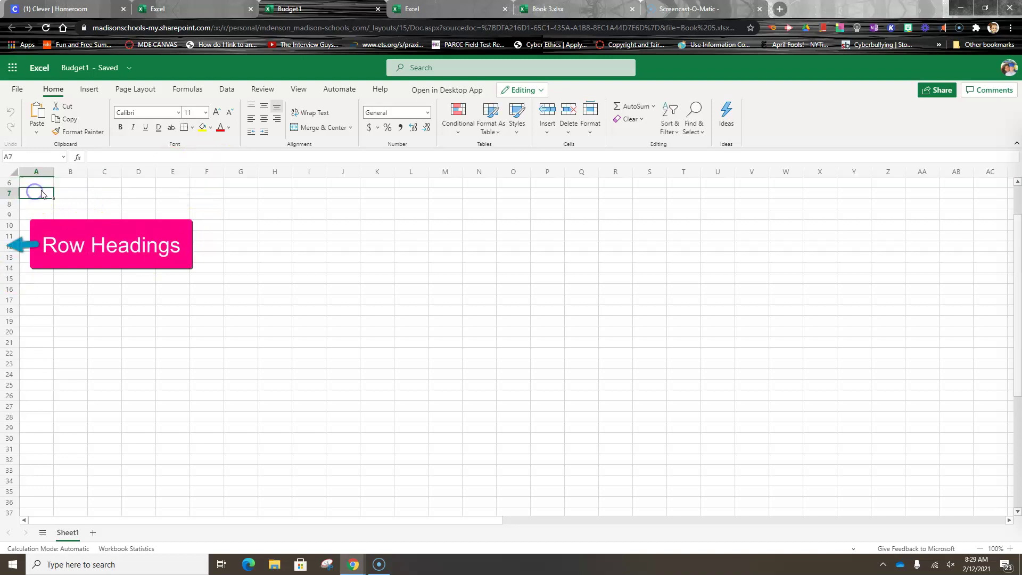
pyautogui.scroll(2, 40, 193)
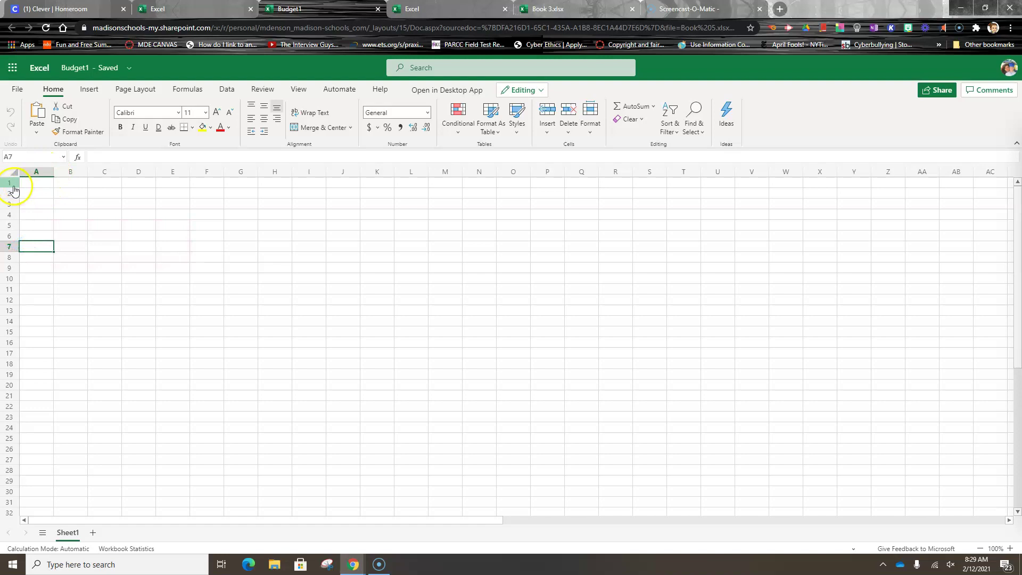
# - Enter the title 'My Budget' in cell A1 and commit it
pyautogui.click(38, 186)
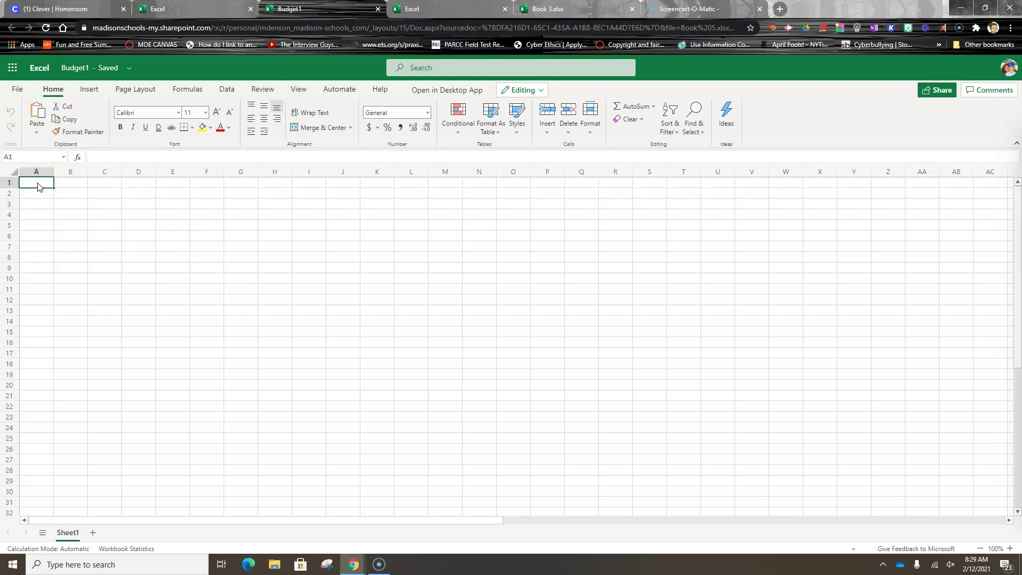
pyautogui.write('My Bud')
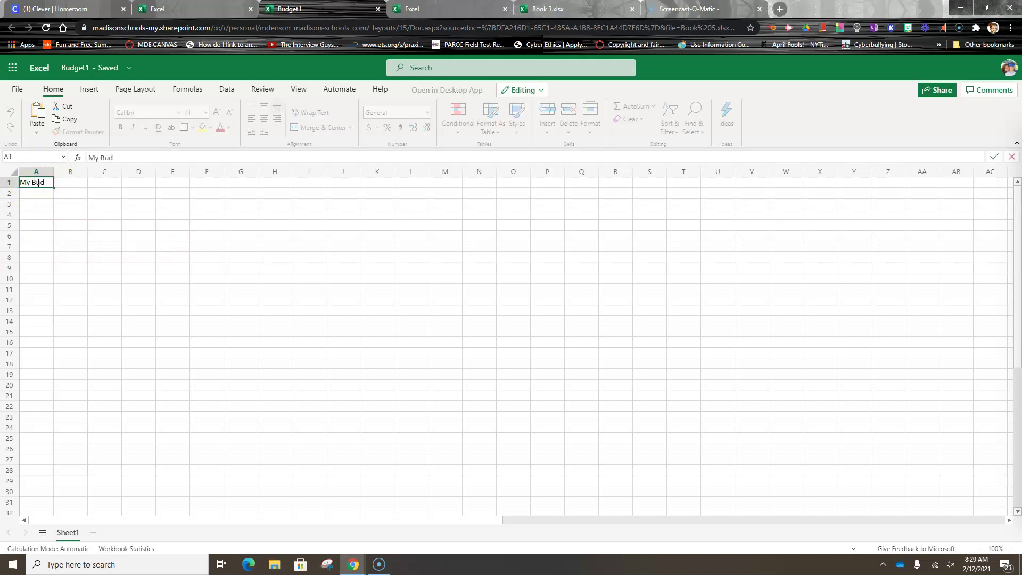
pyautogui.write('get')
pyautogui.click(46, 185)
pyautogui.moveTo(80, 183); pyautogui.dragTo(15, 182)
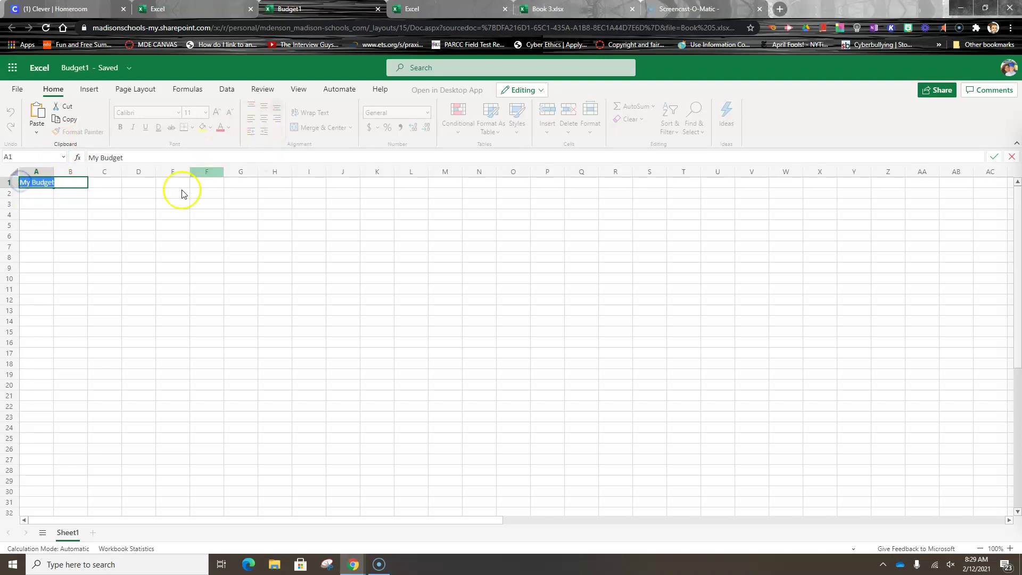
pyautogui.click(134, 198)
pyautogui.click(70, 181)
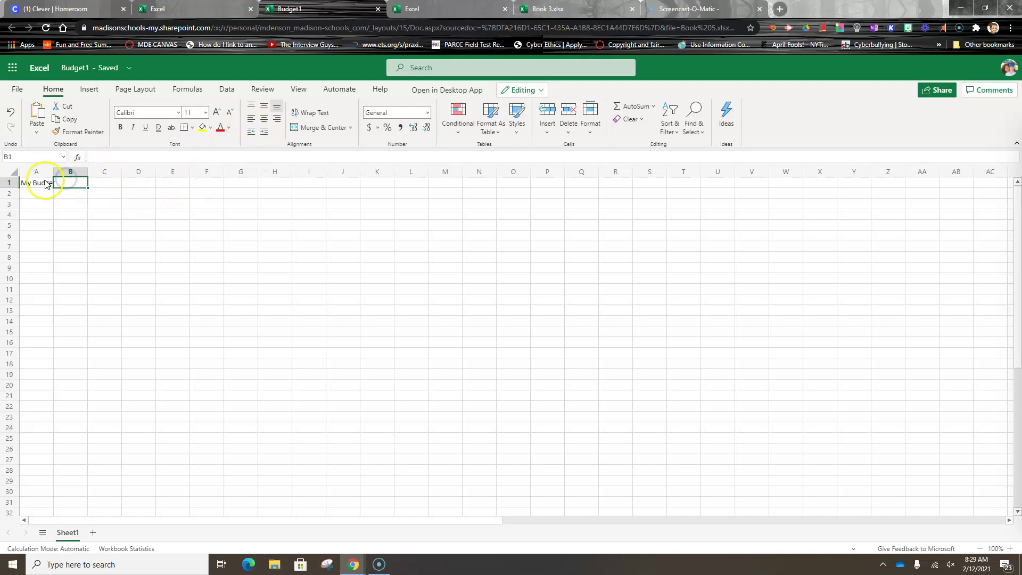
# - Format the 'My Budget' title in A1 as Verdana, size 20
pyautogui.click(46, 184)
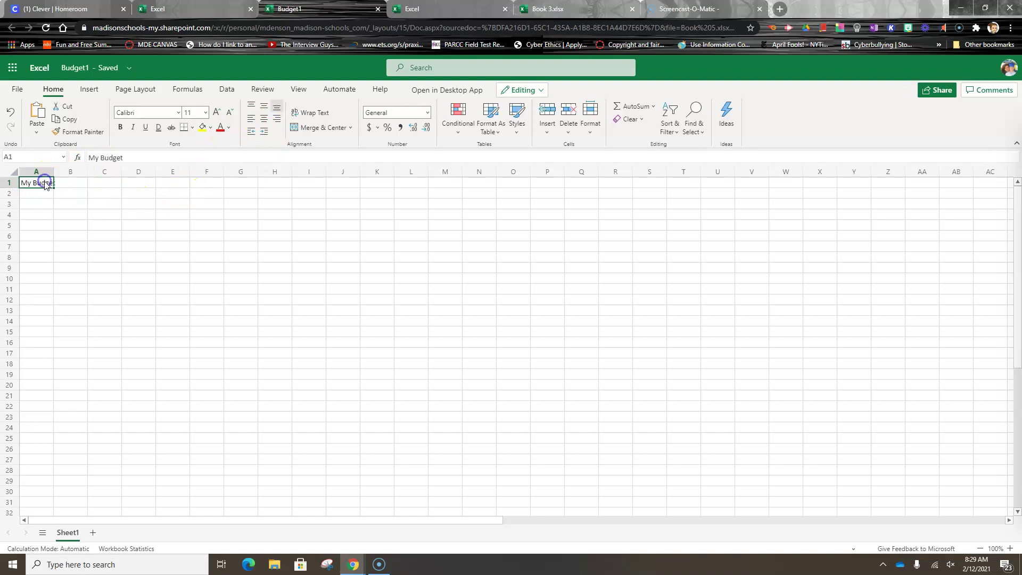
pyautogui.click(178, 112)
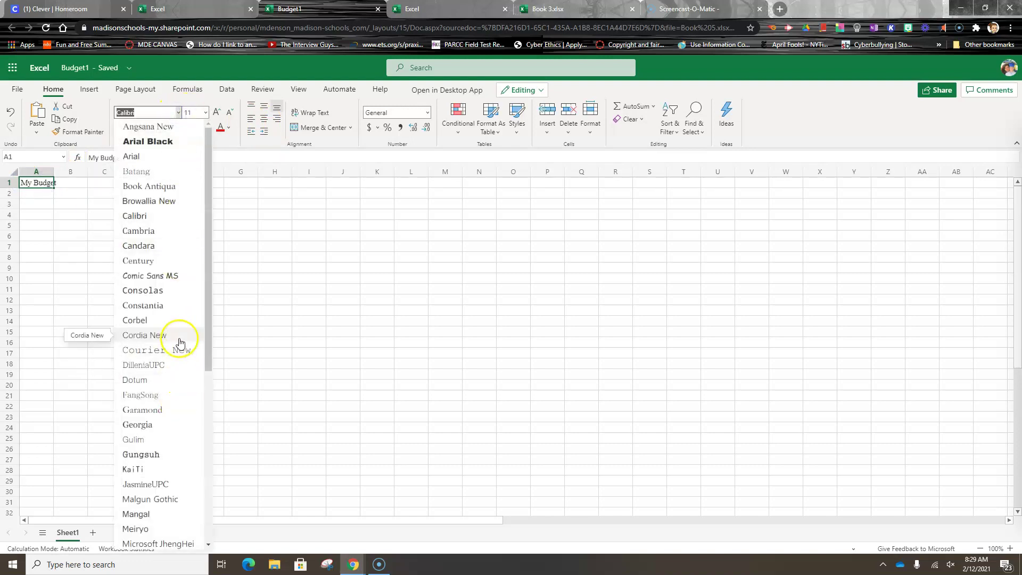
pyautogui.scroll(-5, 175, 357)
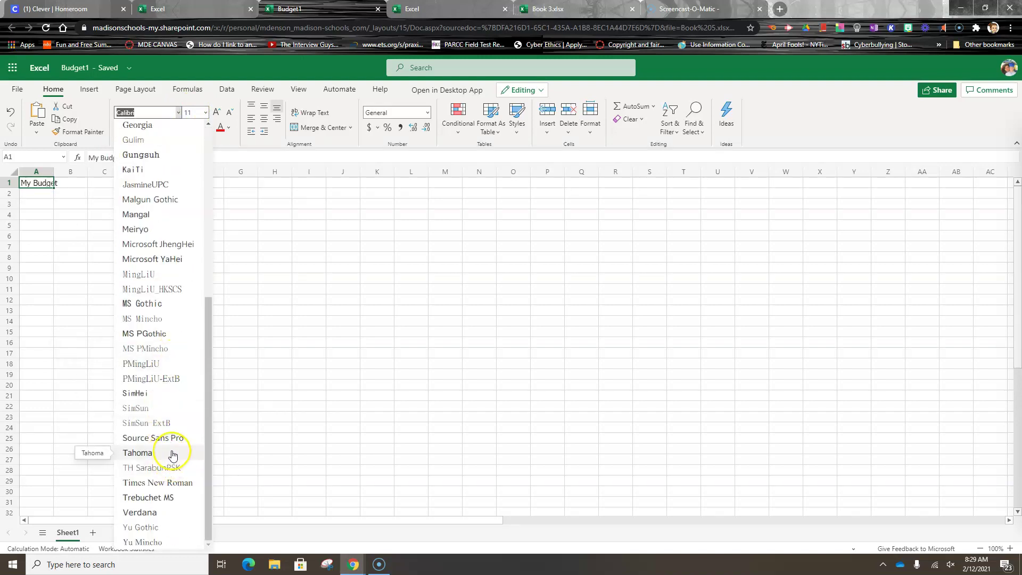
pyautogui.click(165, 512)
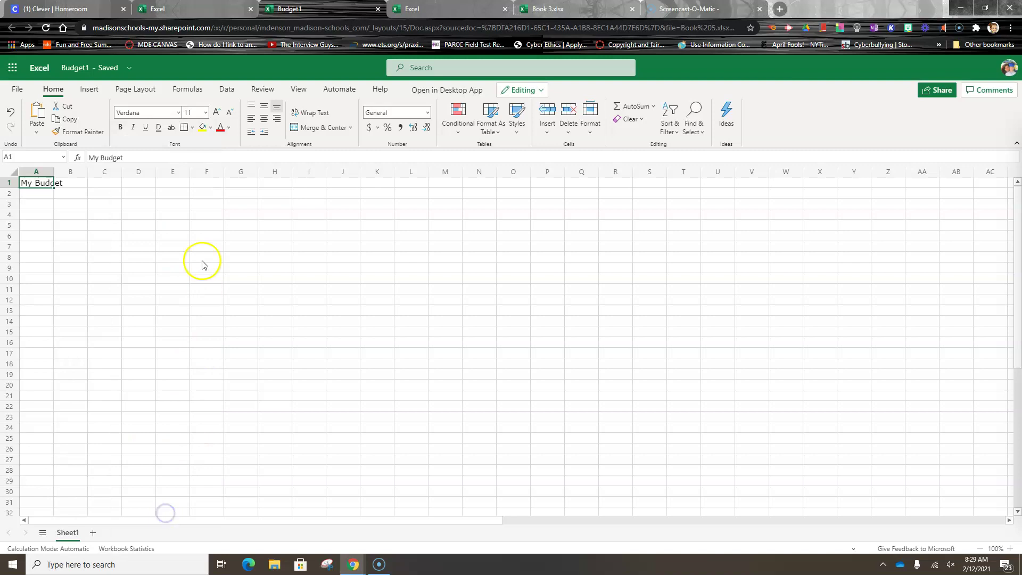
pyautogui.click(204, 112)
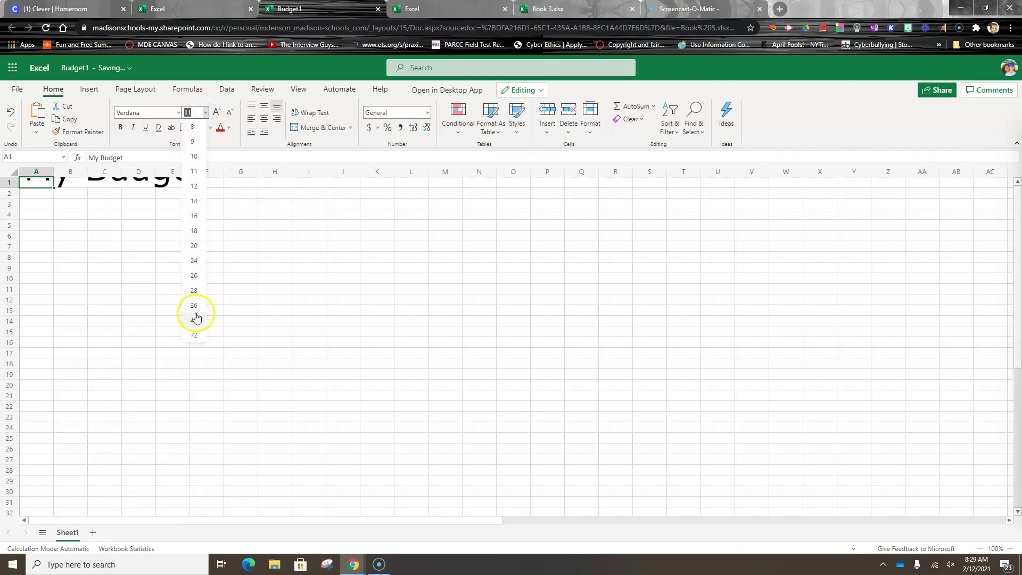
pyautogui.click(194, 247)
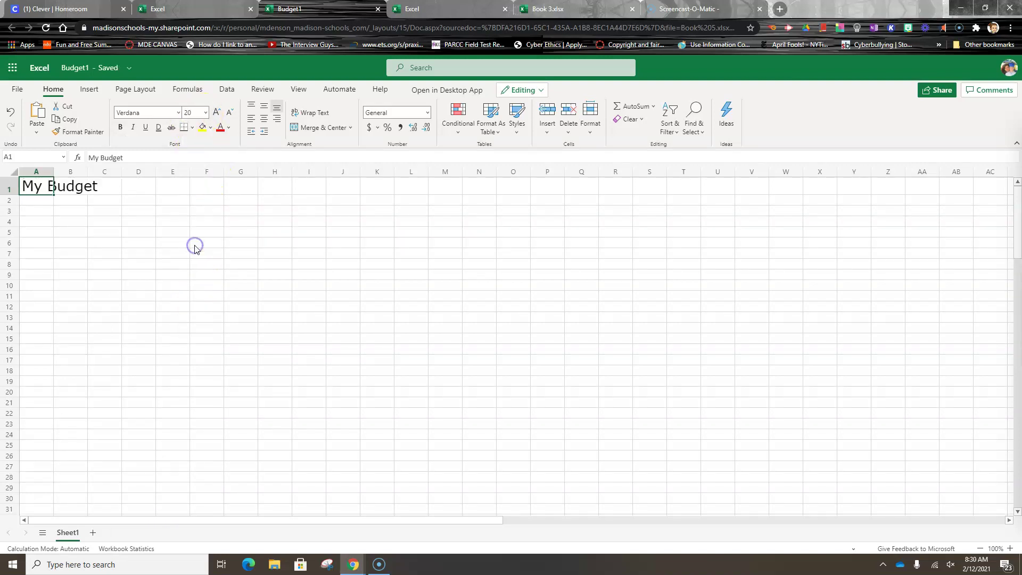
# - Widen column A to about 27.14 and make row 1 about 50.25 high
pyautogui.click(43, 181)
pyautogui.moveTo(54, 172); pyautogui.dragTo(124, 190)
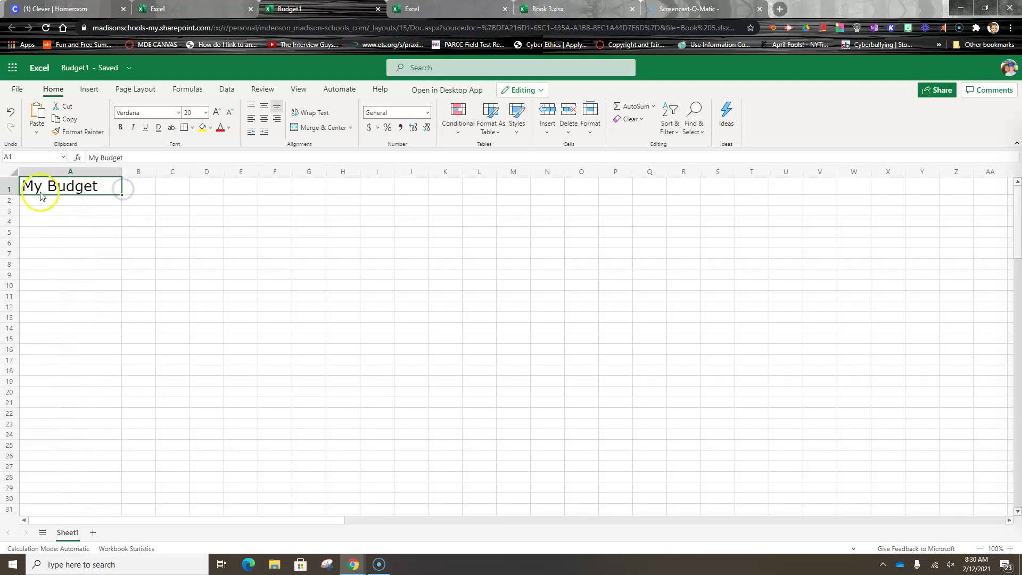
pyautogui.moveTo(10, 197); pyautogui.dragTo(13, 216)
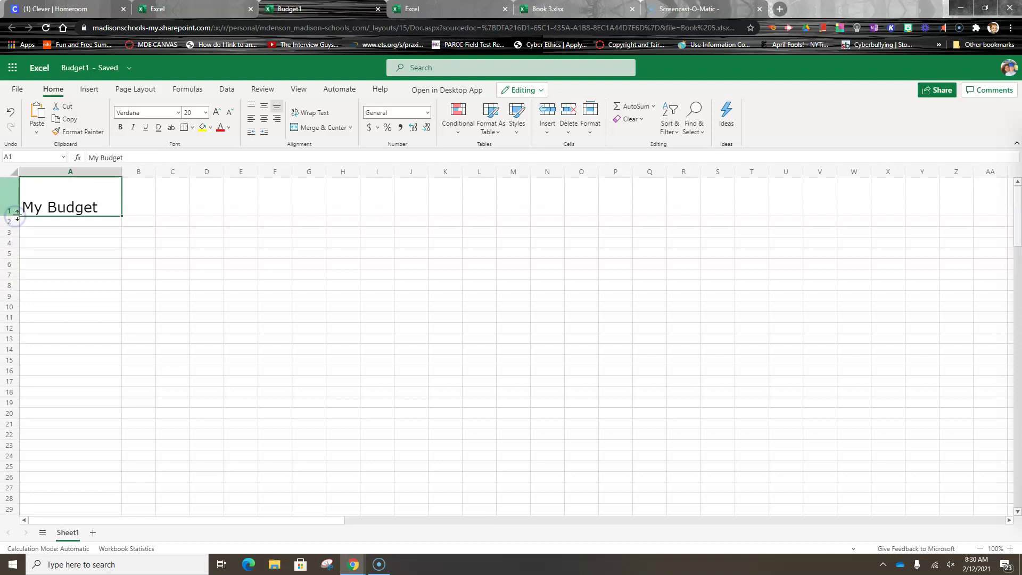
pyautogui.click(104, 208)
pyautogui.moveTo(104, 209); pyautogui.dragTo(29, 208)
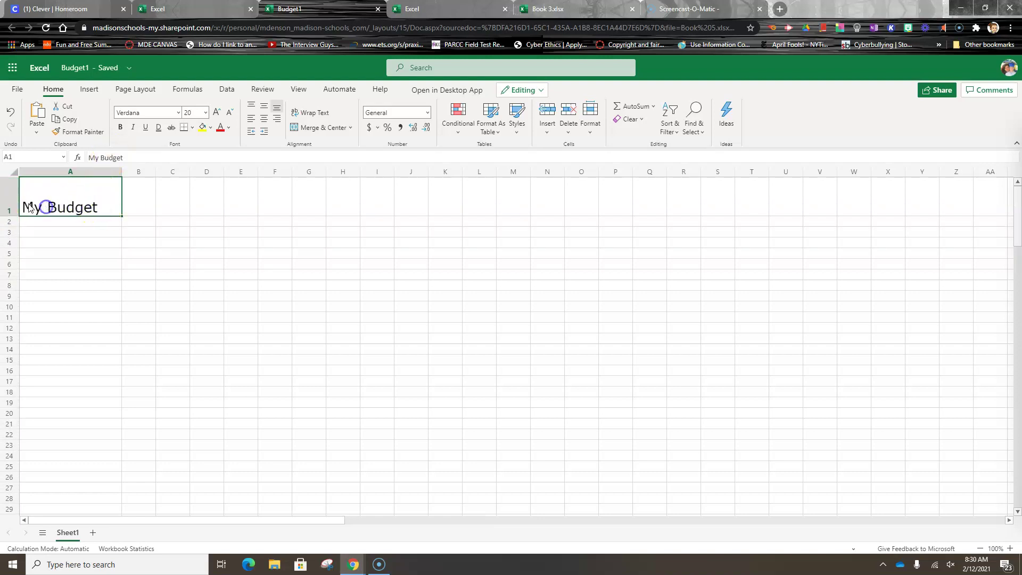
pyautogui.press('Tab')
pyautogui.click(104, 211)
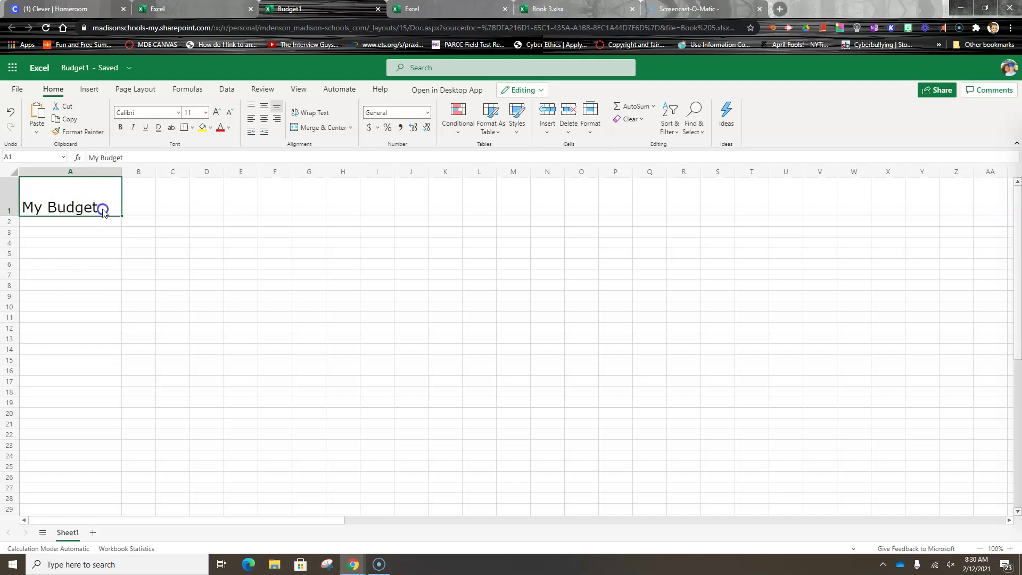
# - Make the A1 title text blue and give the cell a light pink fill
pyautogui.click(230, 128)
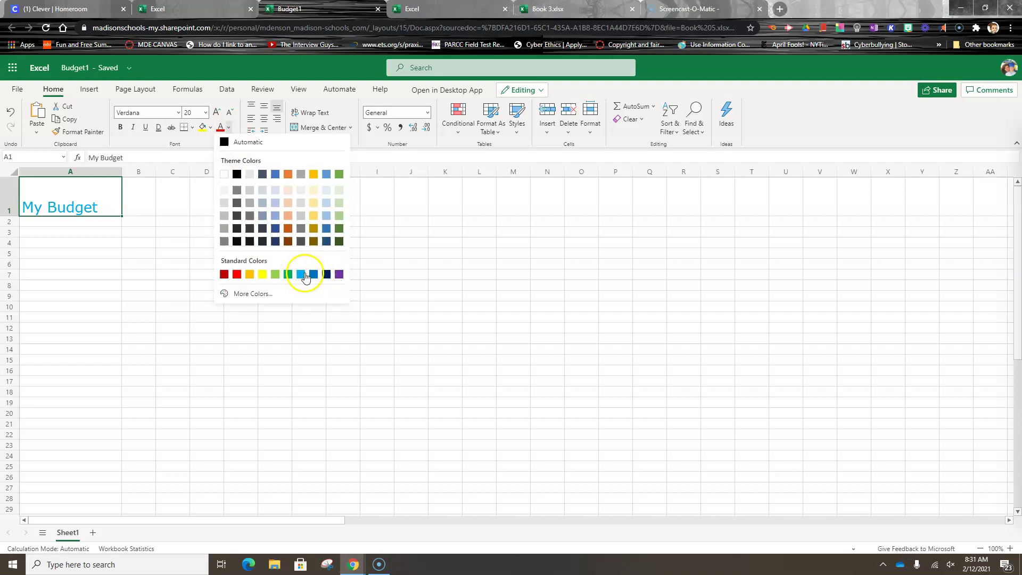
pyautogui.click(313, 274)
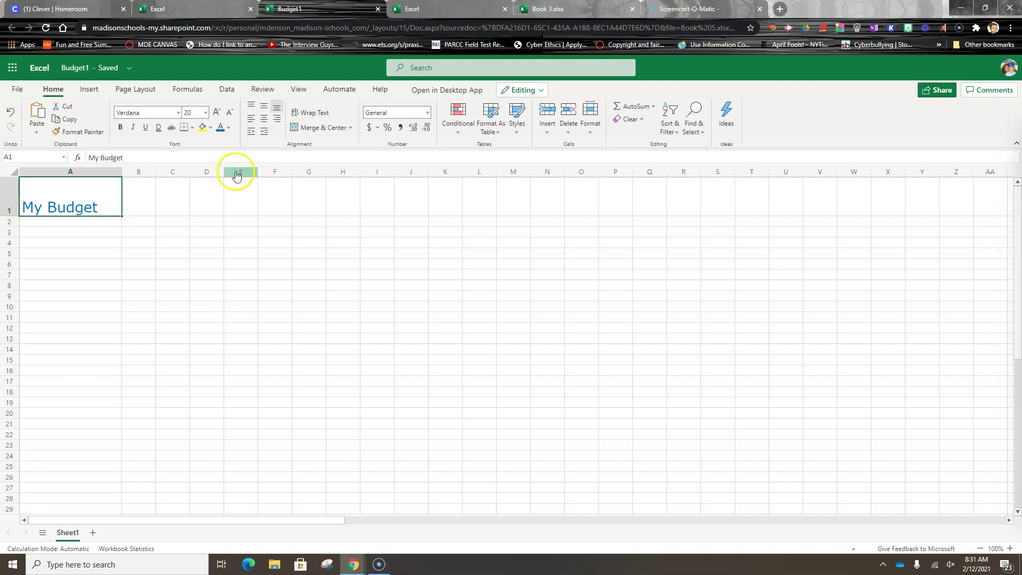
pyautogui.click(211, 128)
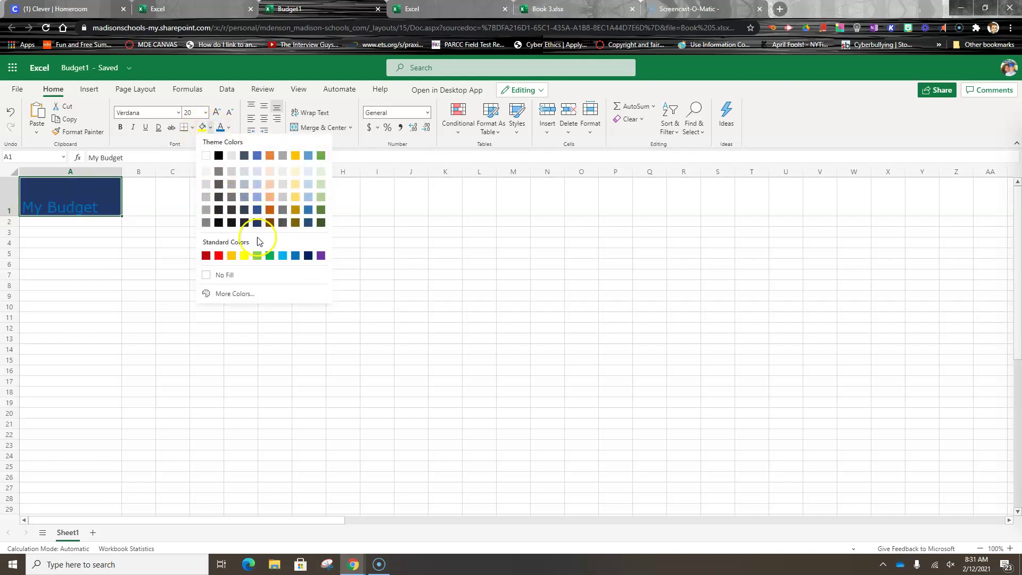
pyautogui.click(216, 295)
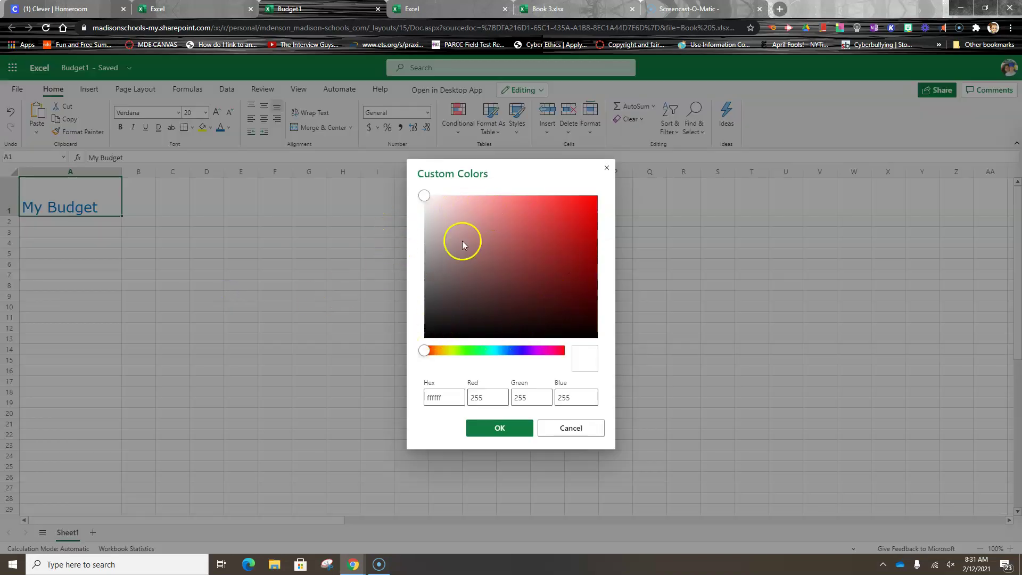
pyautogui.click(434, 398)
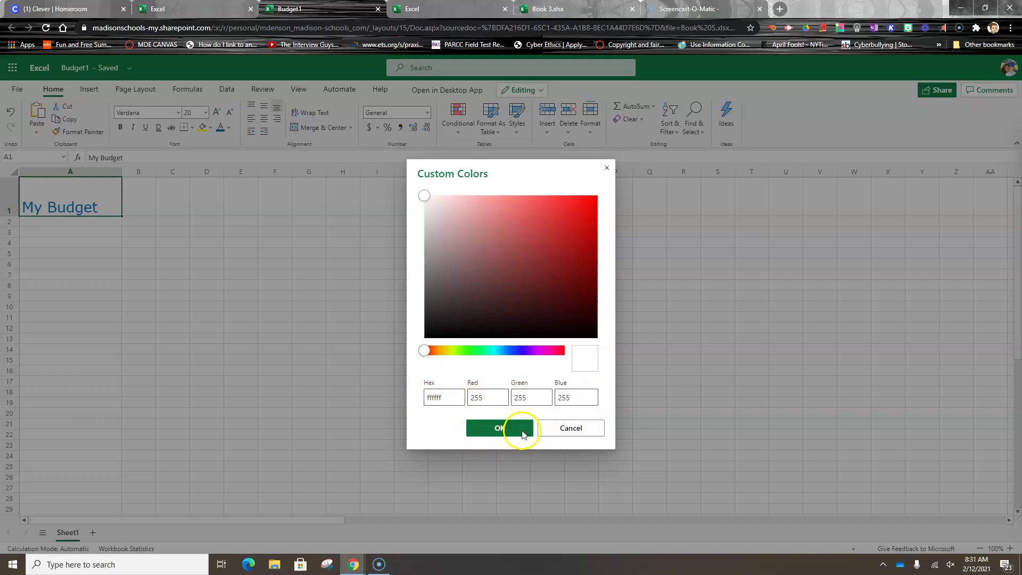
pyautogui.click(452, 212)
pyautogui.press('Return')
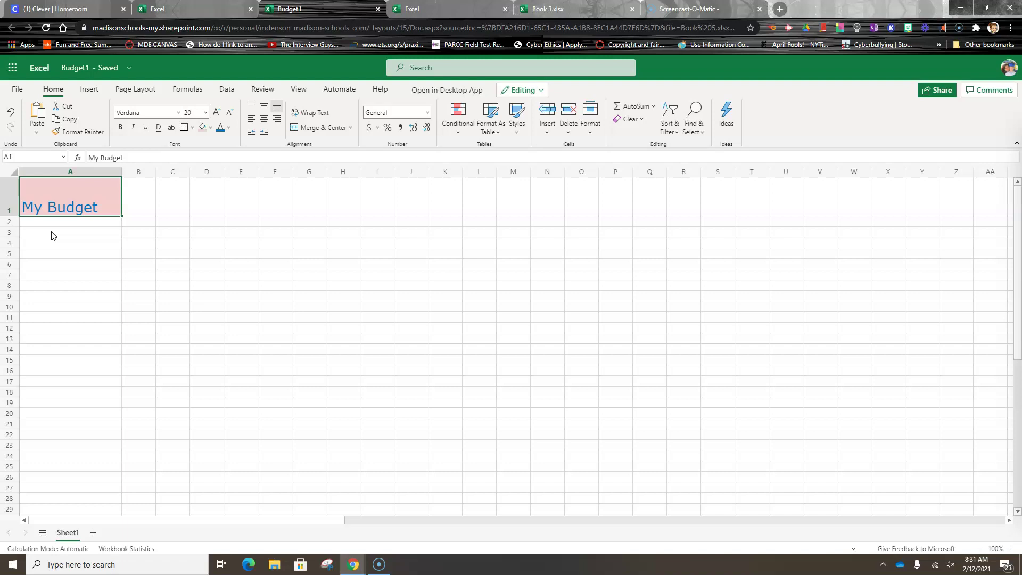
# - Select A3:B10 and apply All Borders to every cell
pyautogui.click(52, 232)
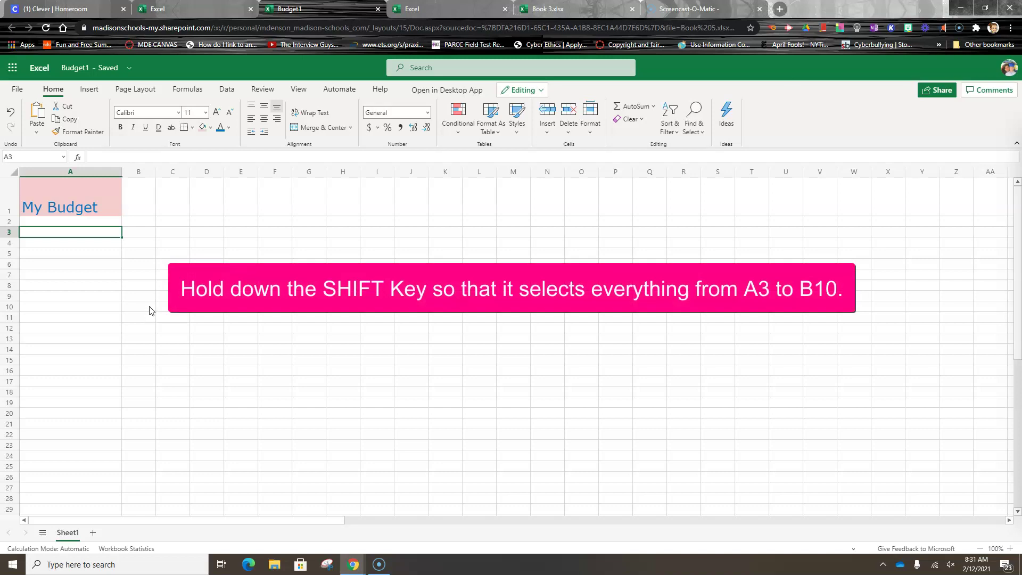
pyautogui.keyDown('shift'); pyautogui.click(149, 309); pyautogui.keyUp('shift')
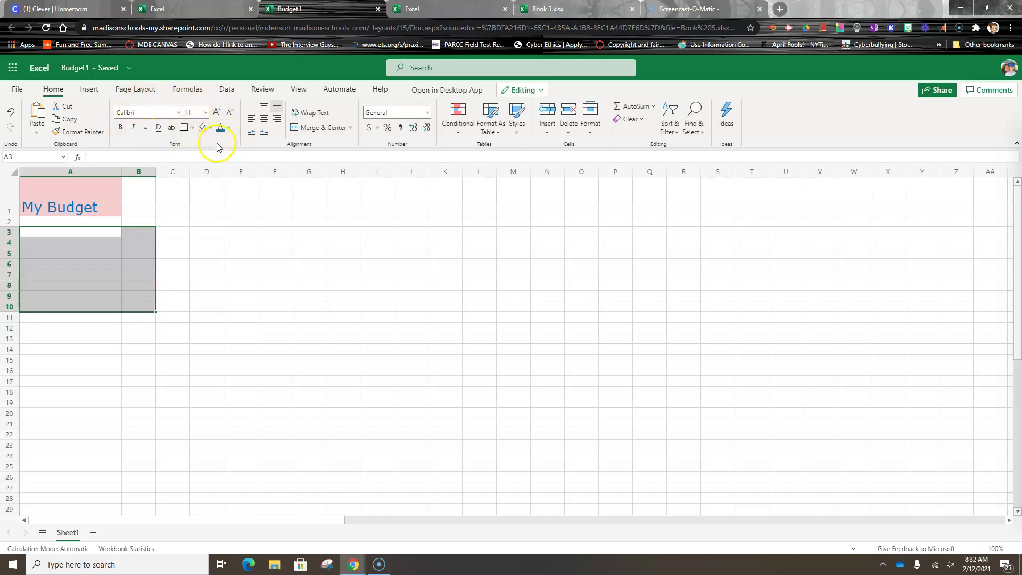
pyautogui.click(192, 128)
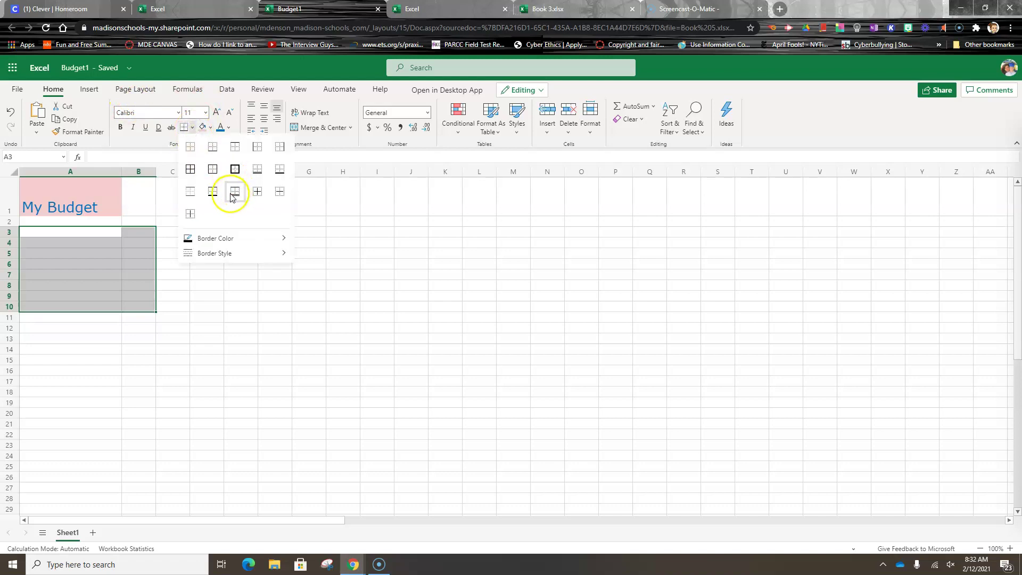
pyautogui.click(190, 170)
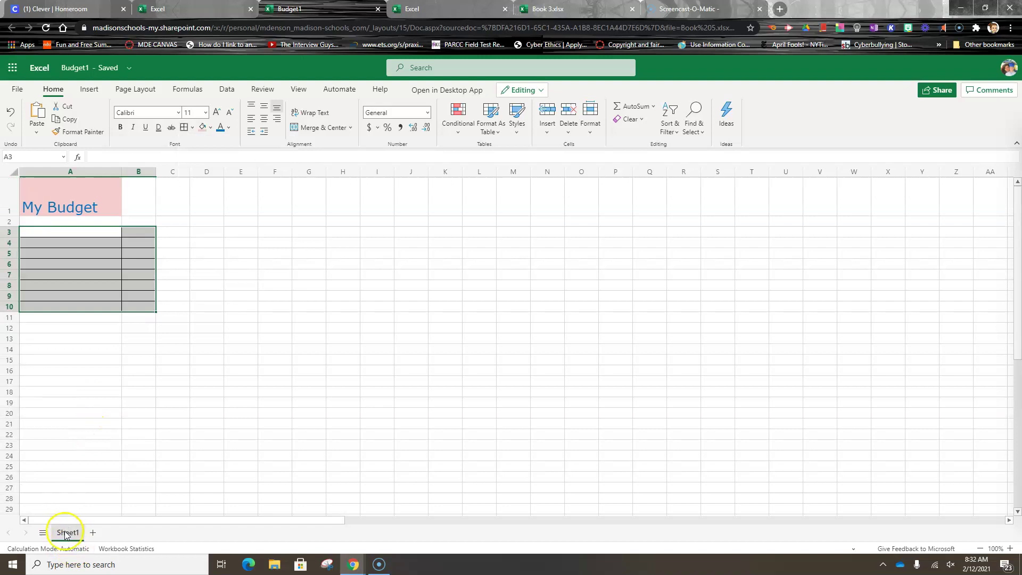
# - Rename the Sheet1 worksheet tab to 'Budget'
pyautogui.rightClick(66, 533)
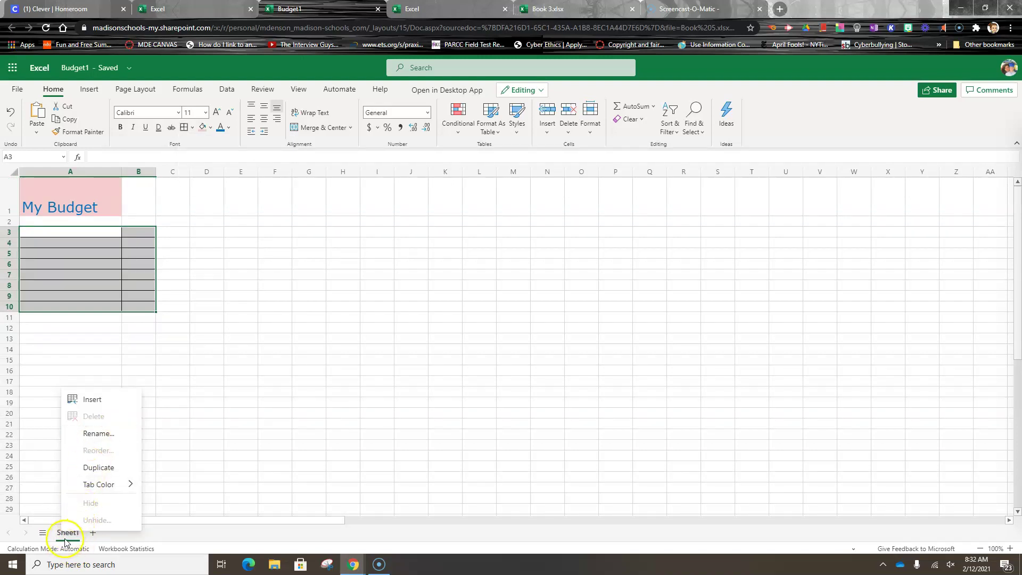
pyautogui.click(66, 539)
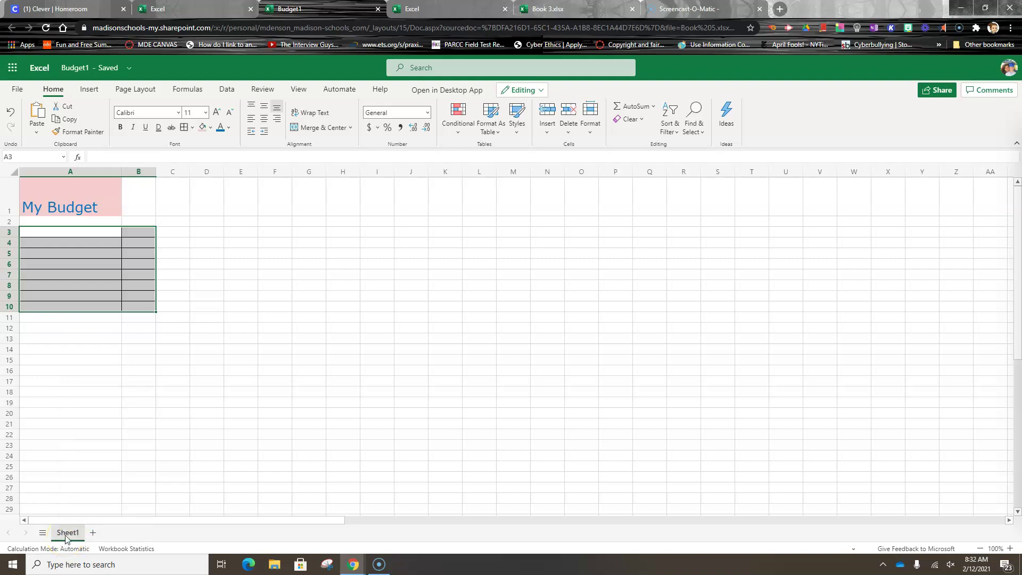
pyautogui.rightClick(65, 537)
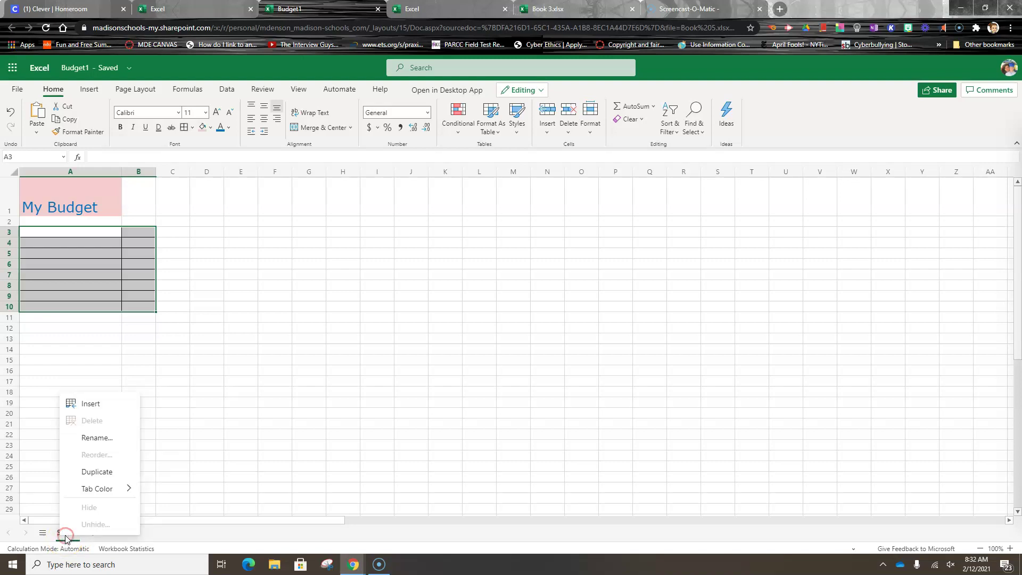
pyautogui.click(90, 439)
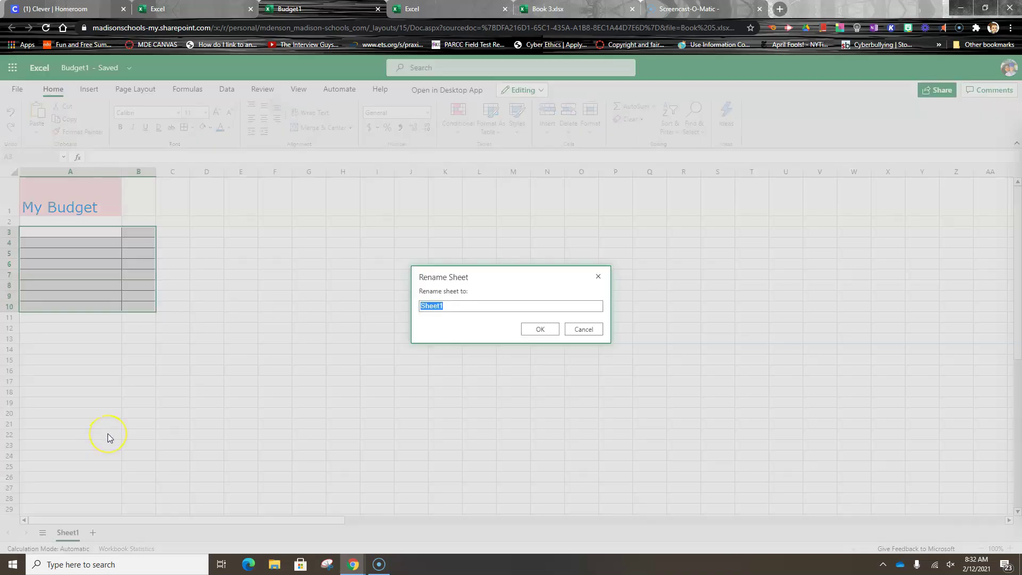
pyautogui.write('Budget')
pyautogui.click(552, 335)
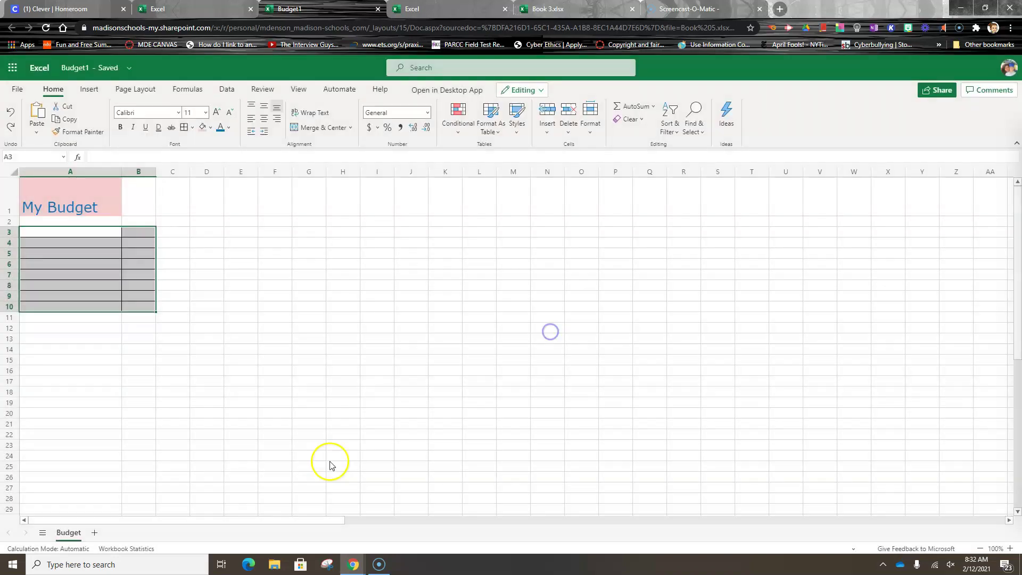